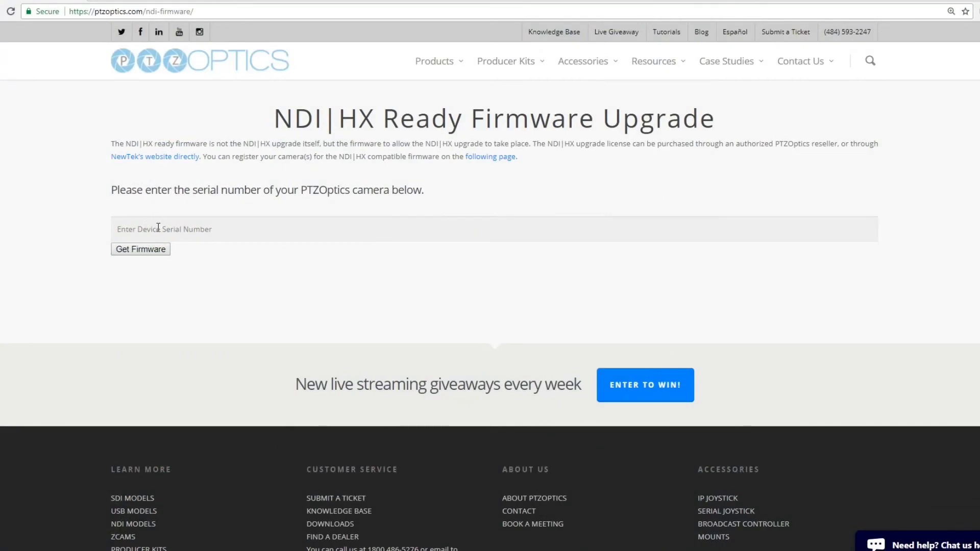
Paste the camera serial number and look up its 12X-SDI-xx-G2 (With PoE) firmware page
key(ctrl+v)
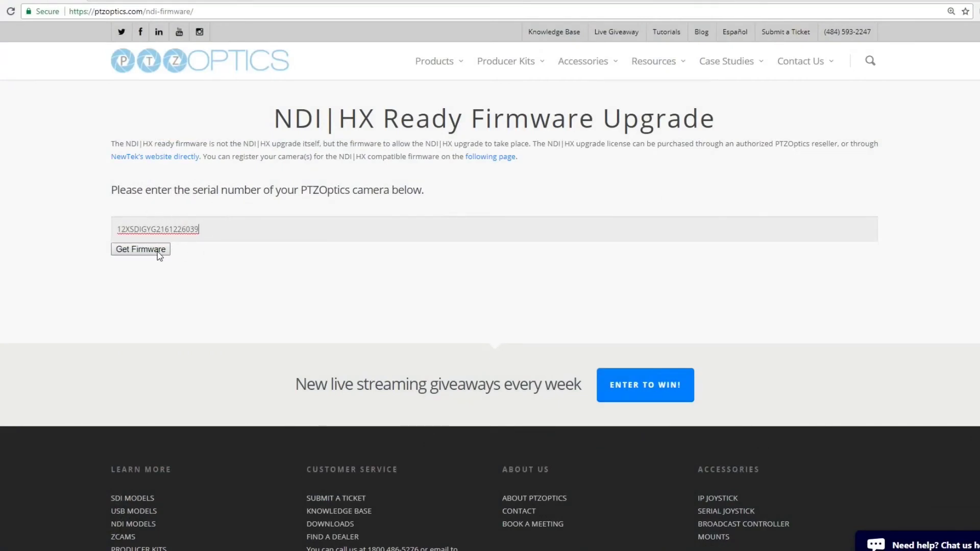
click(140, 249)
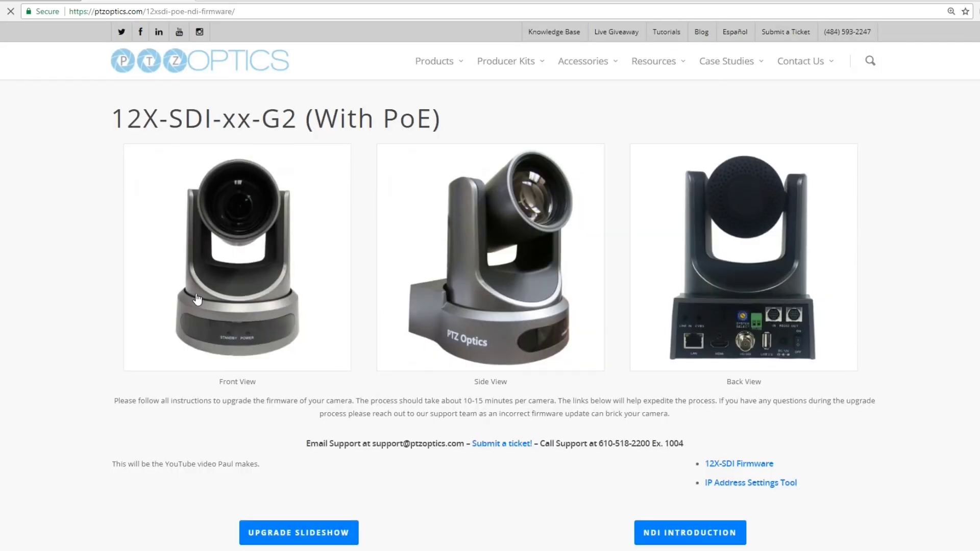
Download the 12X-SDI-G2 PoE firmware zip and the Upgrade Tool 2.6C zip
scroll(281, 279, down, 1)
scroll(281, 278, down, 2)
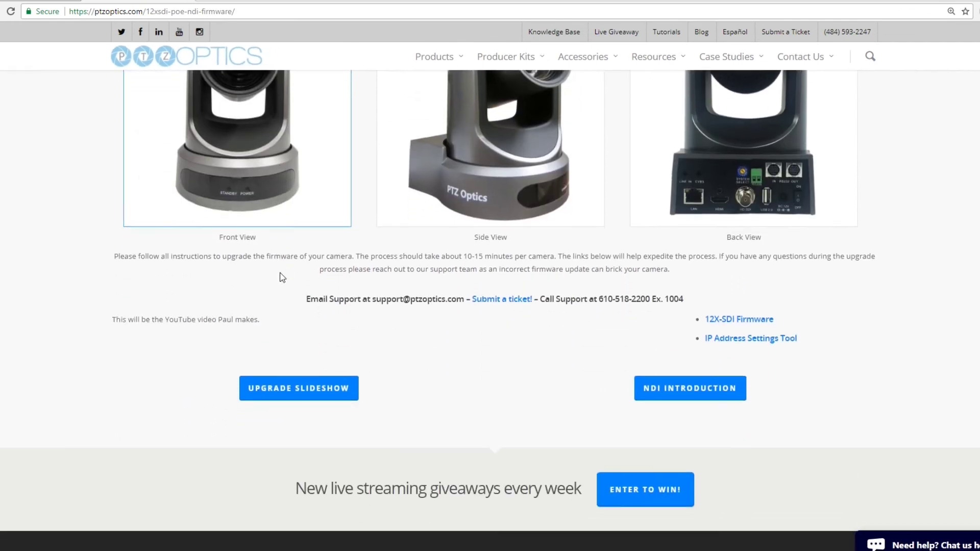
scroll(281, 278, up, 4)
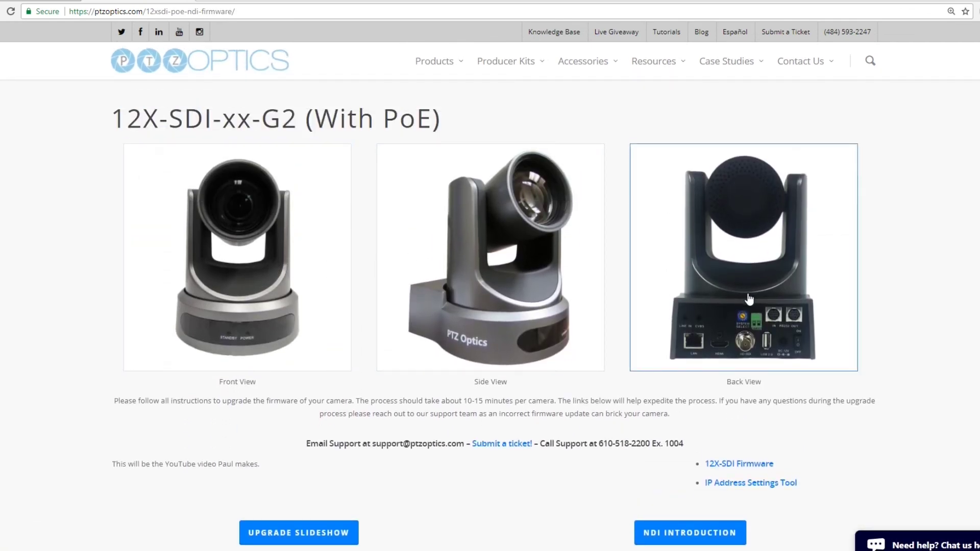
scroll(715, 358, down, 1)
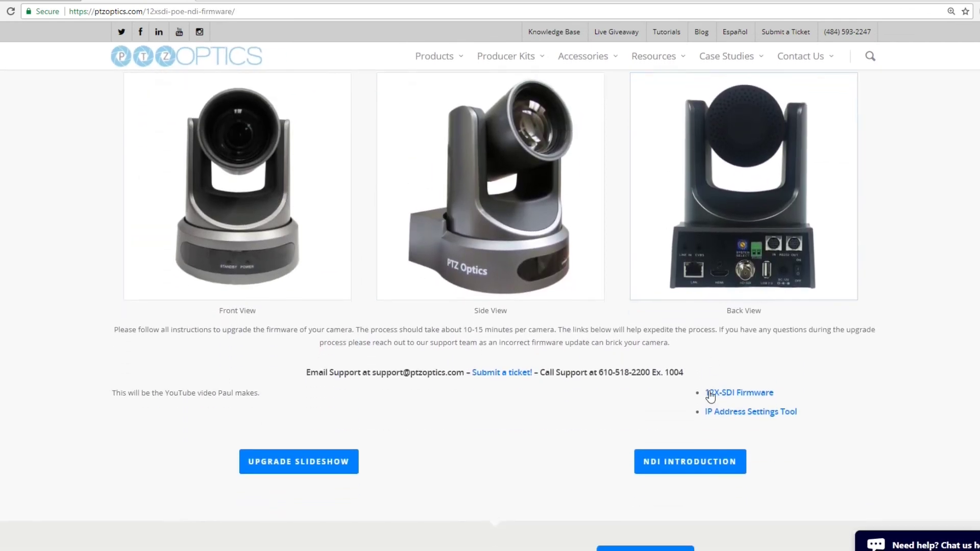
click(741, 393)
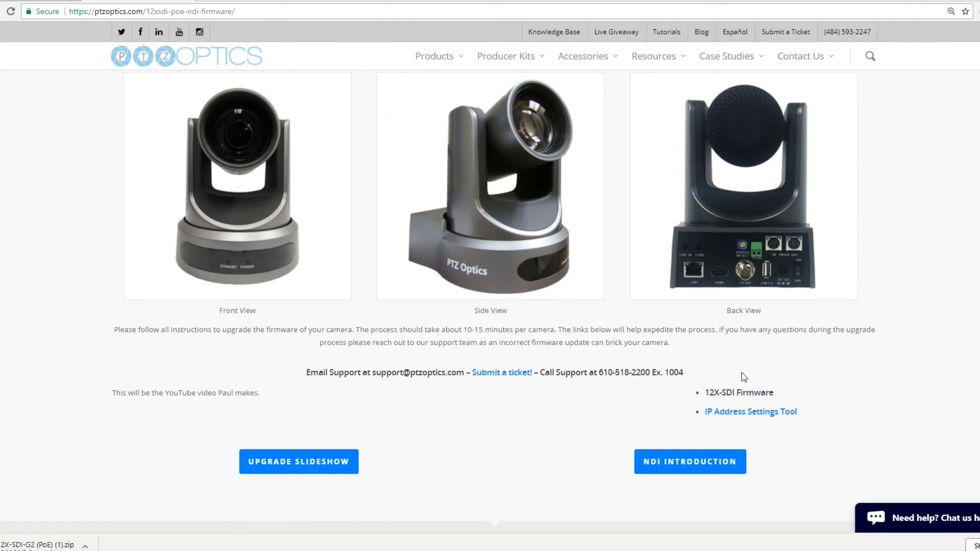
click(741, 411)
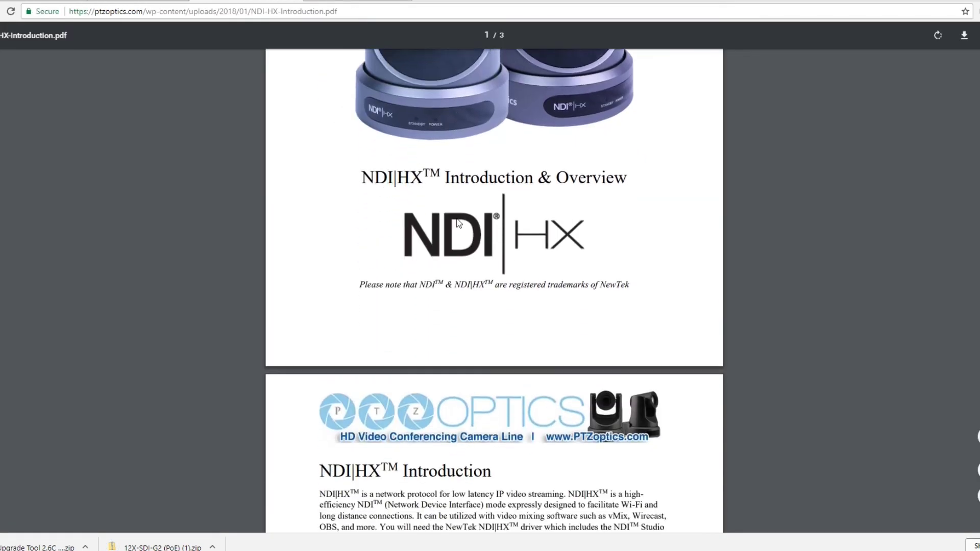
scroll(458, 219, down, 11)
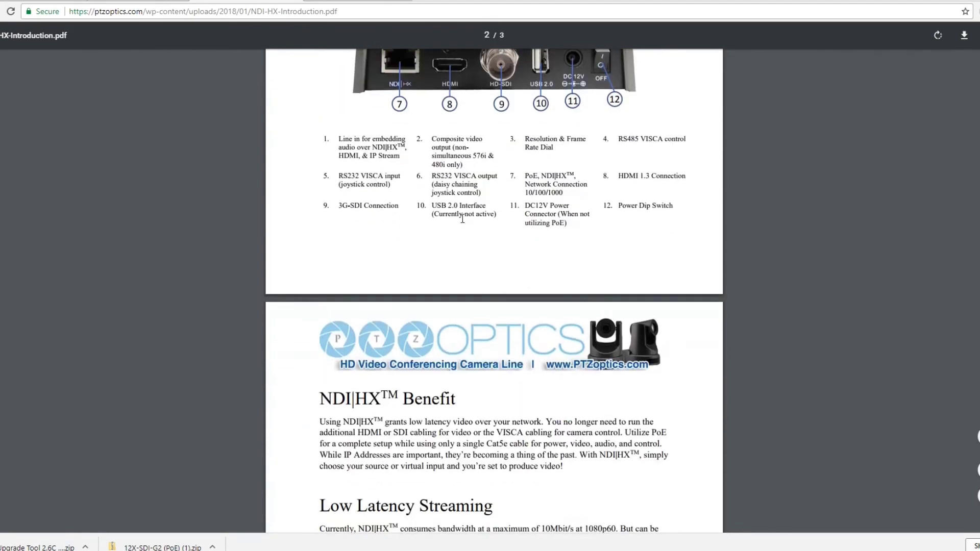
Scroll the NDI|HX Introduction PDF to its QR-code page and return to the firmware webpage
click(157, 2)
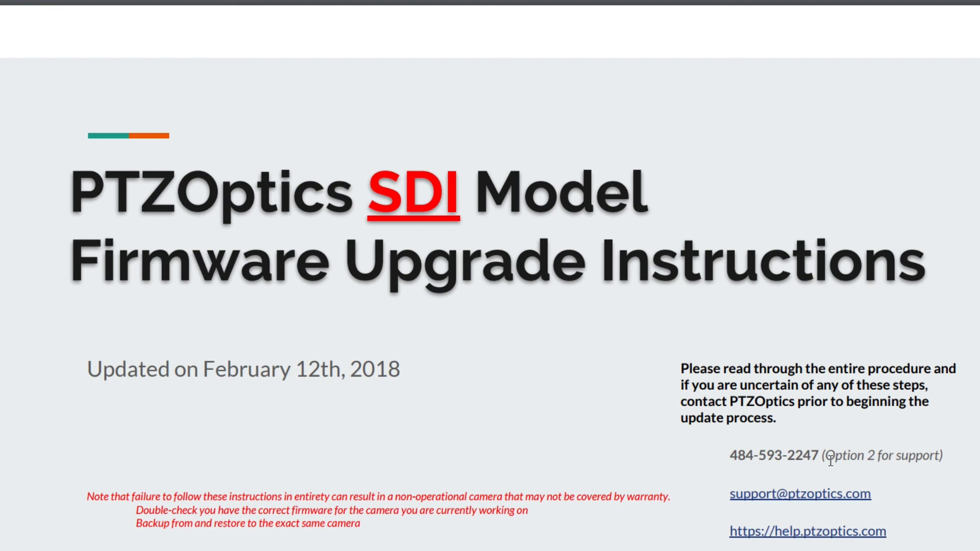
Highlight, then deselect, the support-option note on the upgrade instructions' title page
drag(824, 456, 921, 454)
click(921, 454)
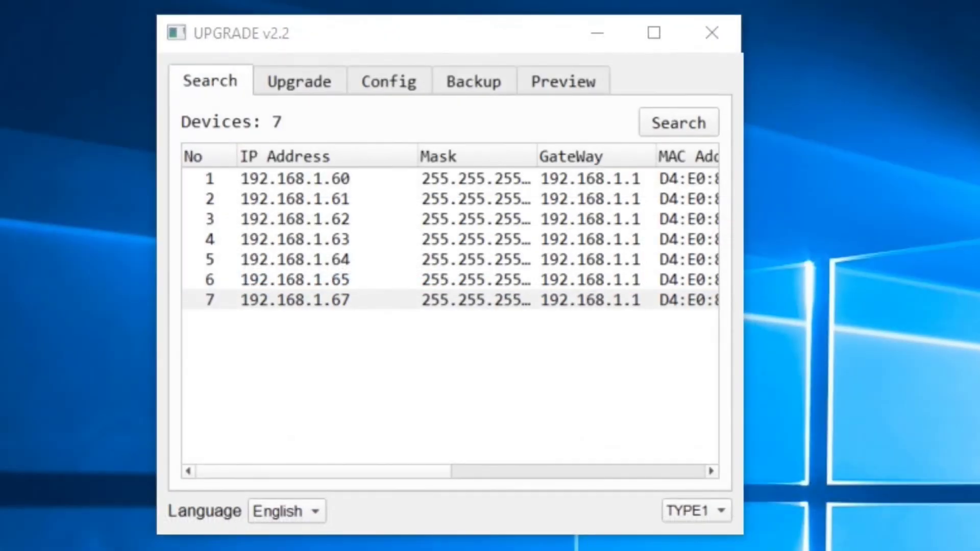
Open the configuration settings for camera 7 at 192.168.1.67 from its context menu
right_click(356, 298)
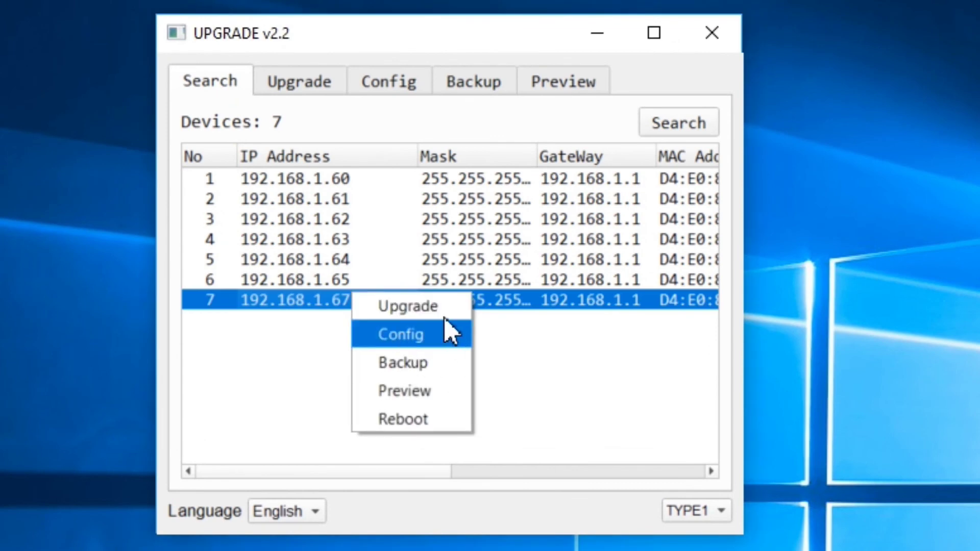
click(449, 332)
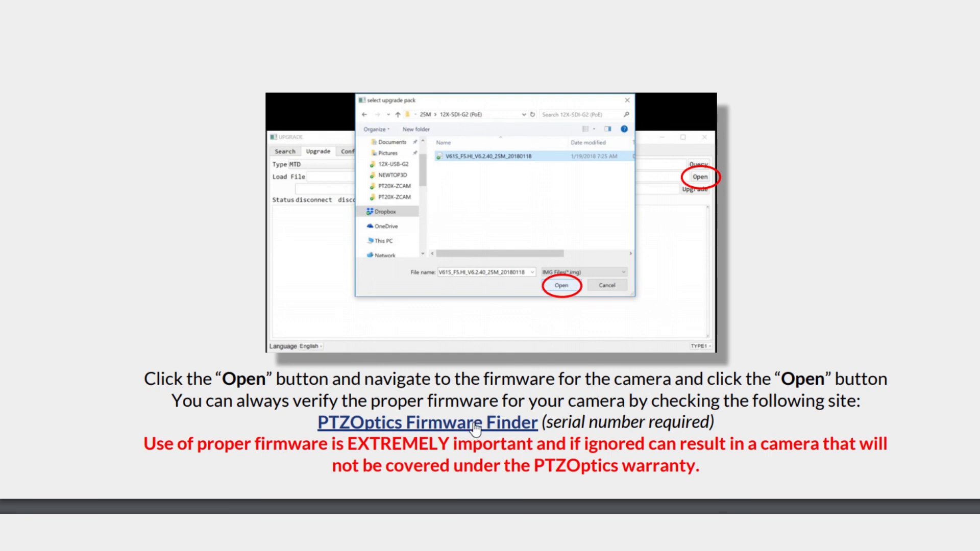
Highlight the proper-firmware warning, then move to the 'Status Connected waiting upgrade start' slide
scroll(401, 373, down, 1)
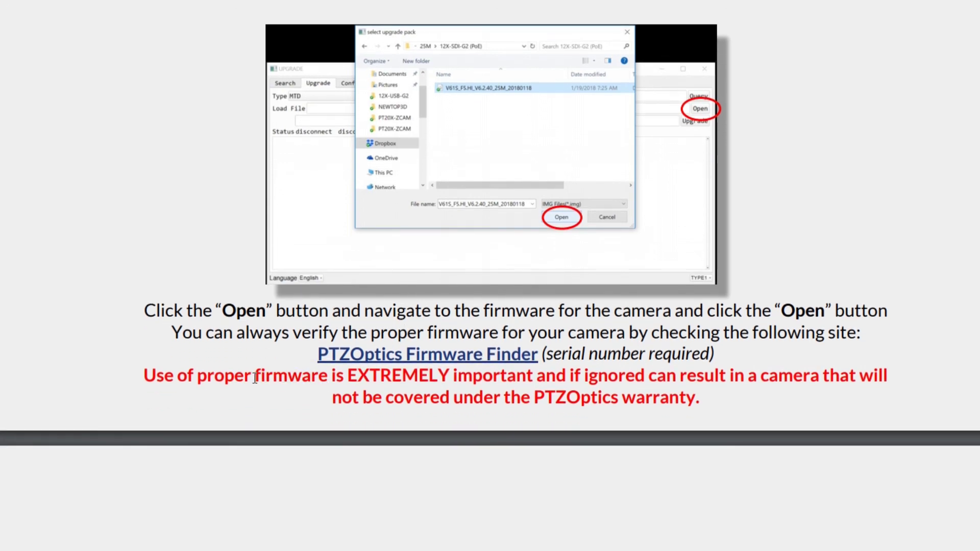
drag(251, 378, 470, 379)
click(547, 378)
scroll(644, 357, down, 5)
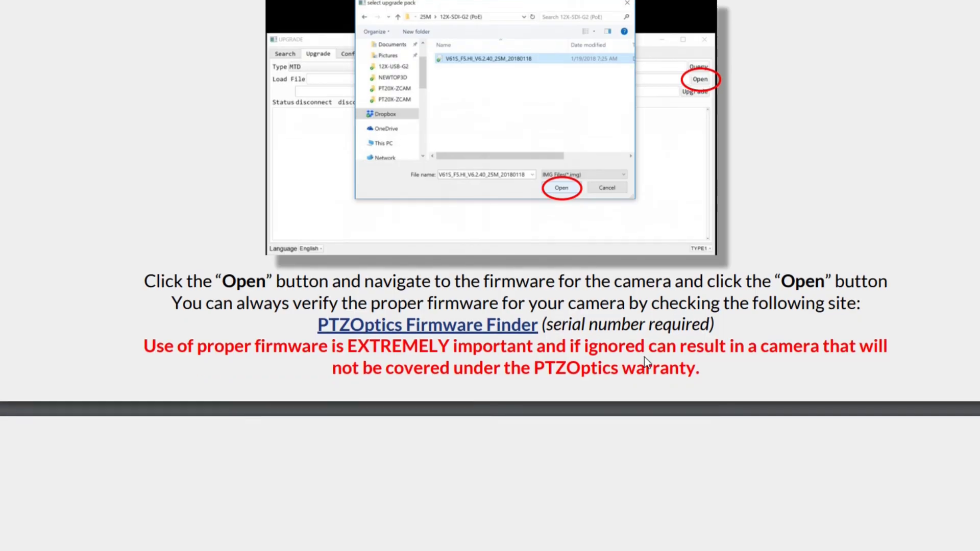
scroll(648, 333, down, 1)
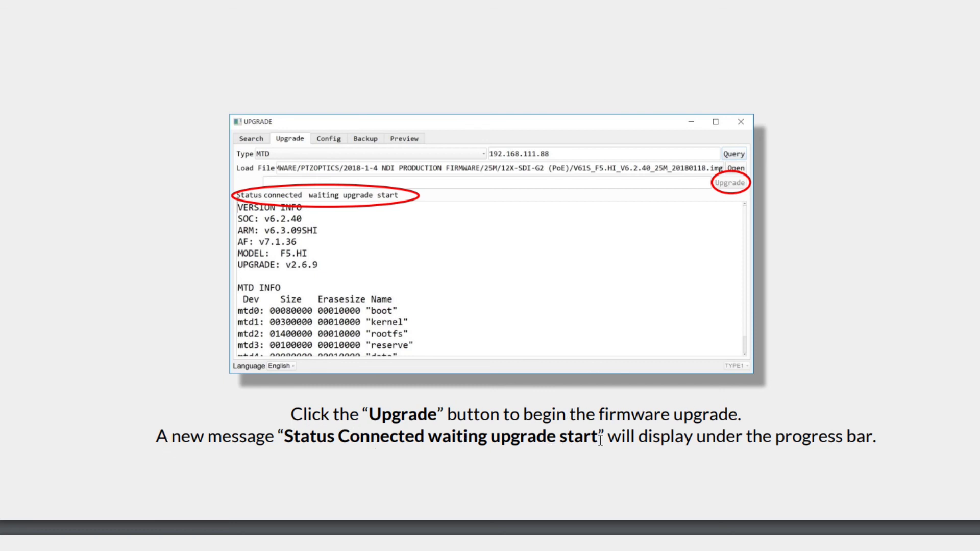
Scroll past the 85% progress slide to the 98% slide about two reboots
scroll(419, 371, down, 1)
scroll(420, 371, down, 10)
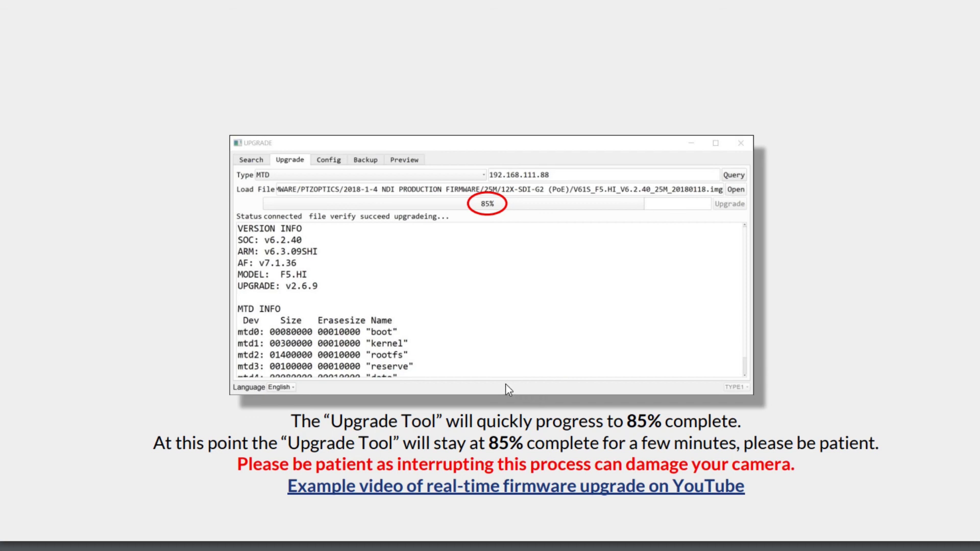
scroll(501, 387, down, 2)
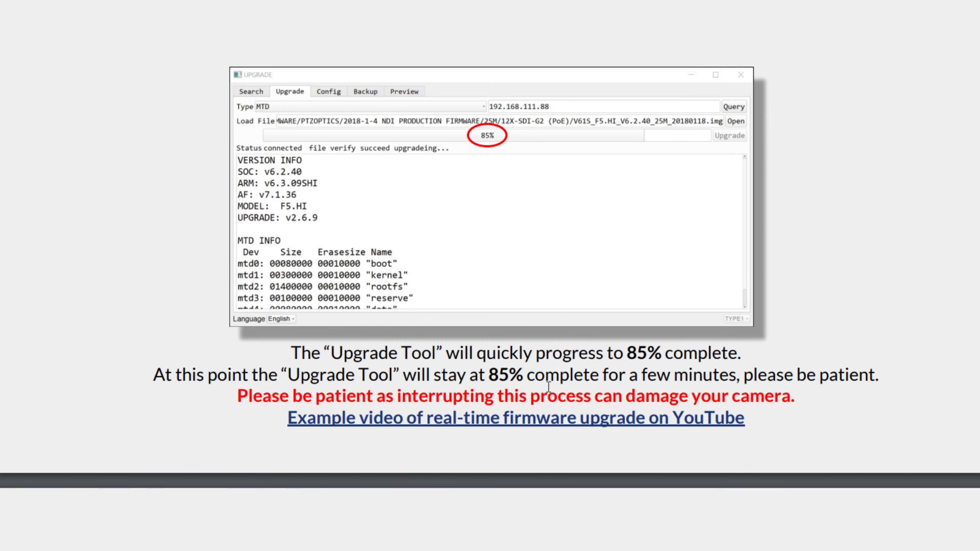
scroll(617, 409, down, 8)
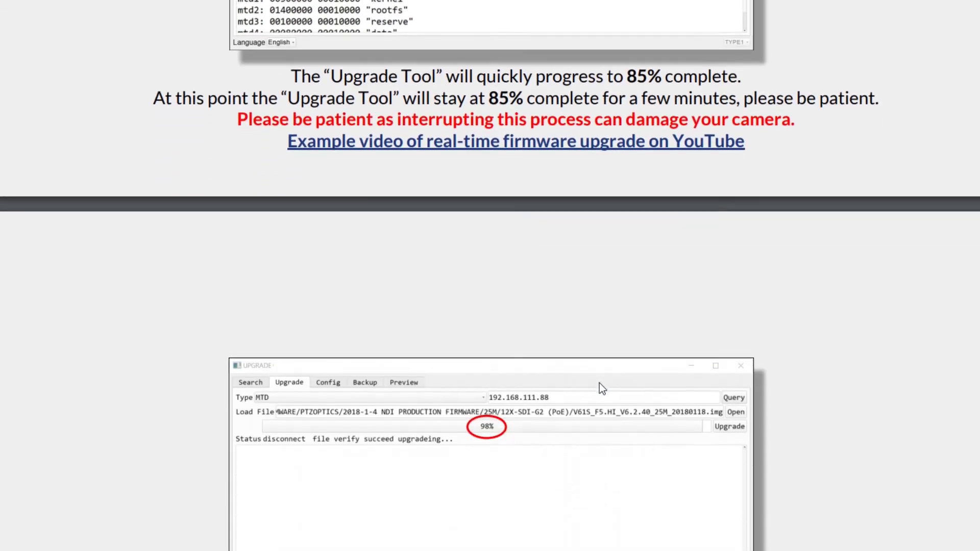
scroll(601, 387, down, 6)
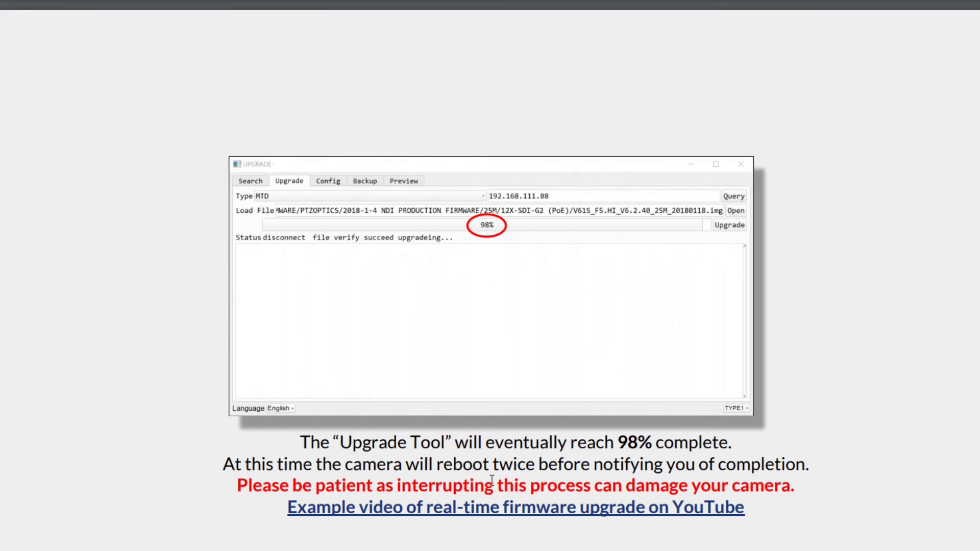
Highlight the reboot-twice note, then scroll past Upgrade Success to the Search and Backup slide
drag(542, 466, 632, 485)
click(798, 477)
scroll(575, 295, down, 10)
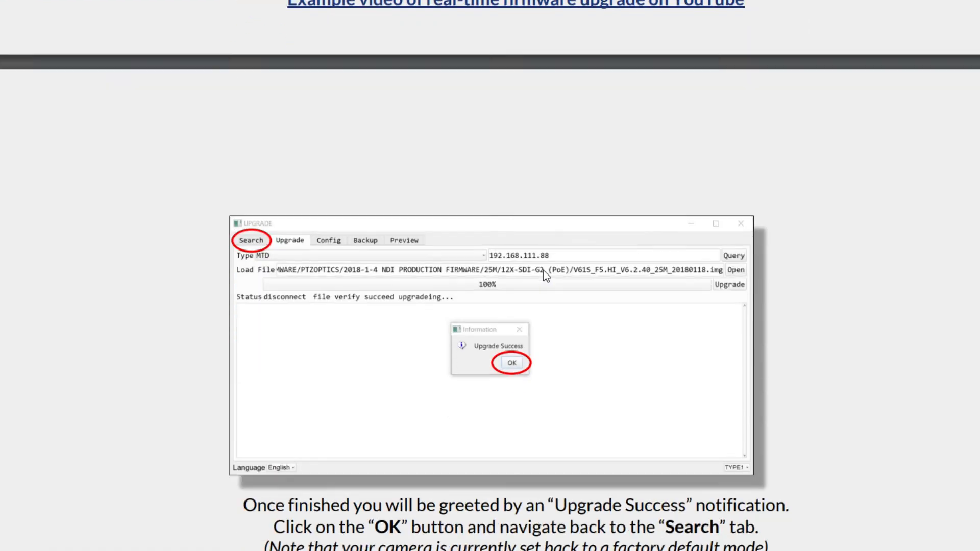
scroll(544, 271, down, 1)
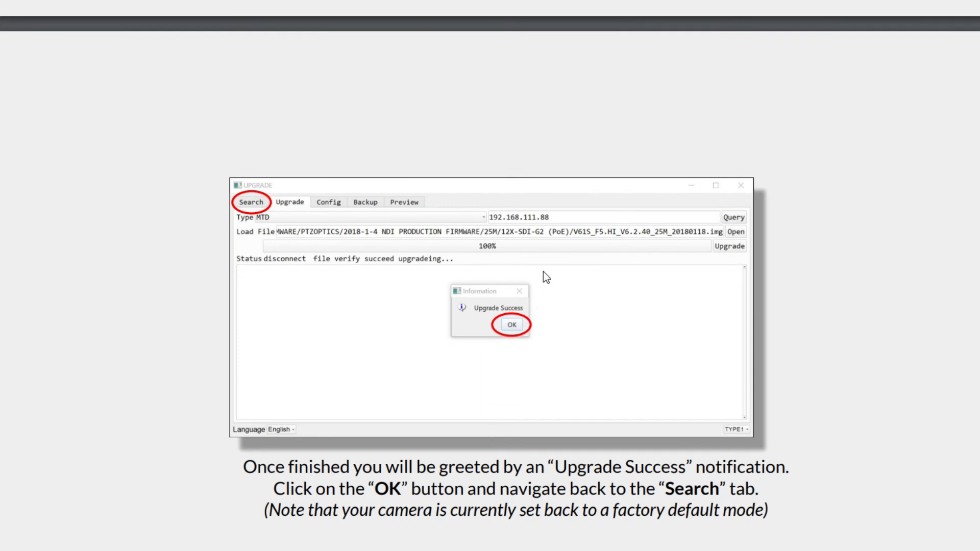
scroll(499, 267, down, 2)
scroll(480, 268, down, 12)
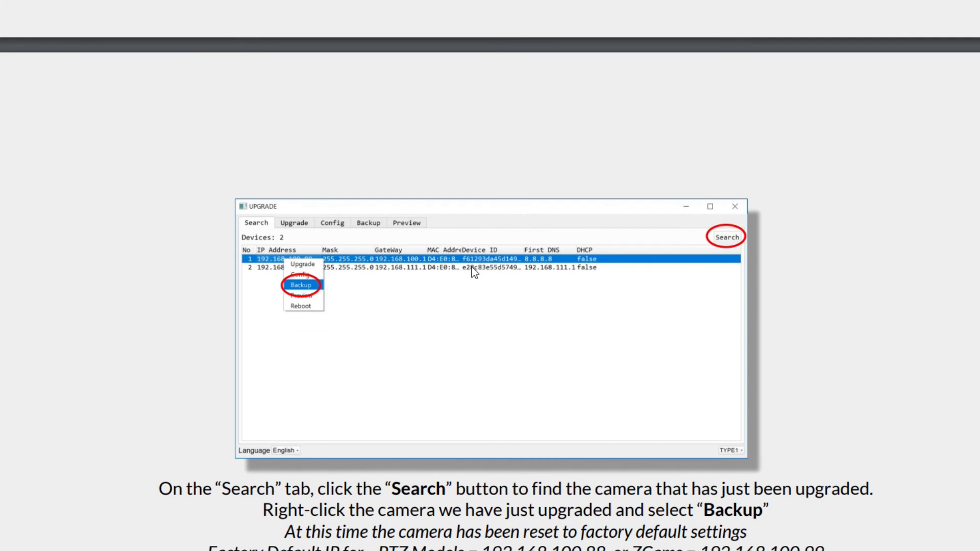
Highlight the factory default IP line and the PTZ default IP 192.168.100.88
scroll(471, 269, down, 2)
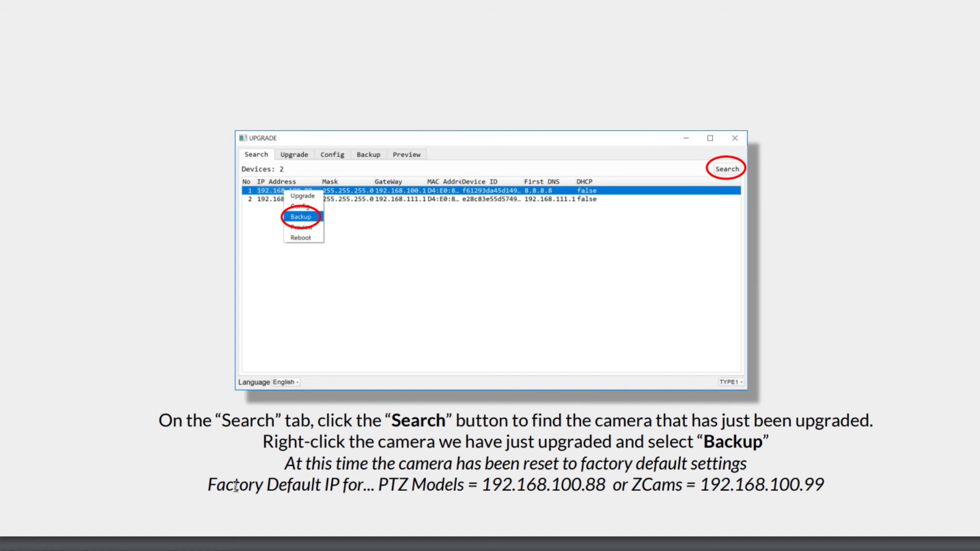
drag(348, 486, 606, 485)
click(511, 486)
click(603, 483)
Highlight the ZCams default IP 192.168.100.99, then scroll to the Backup-tab Restore slide
drag(613, 484, 702, 485)
click(835, 492)
click(701, 485)
scroll(541, 231, down, 10)
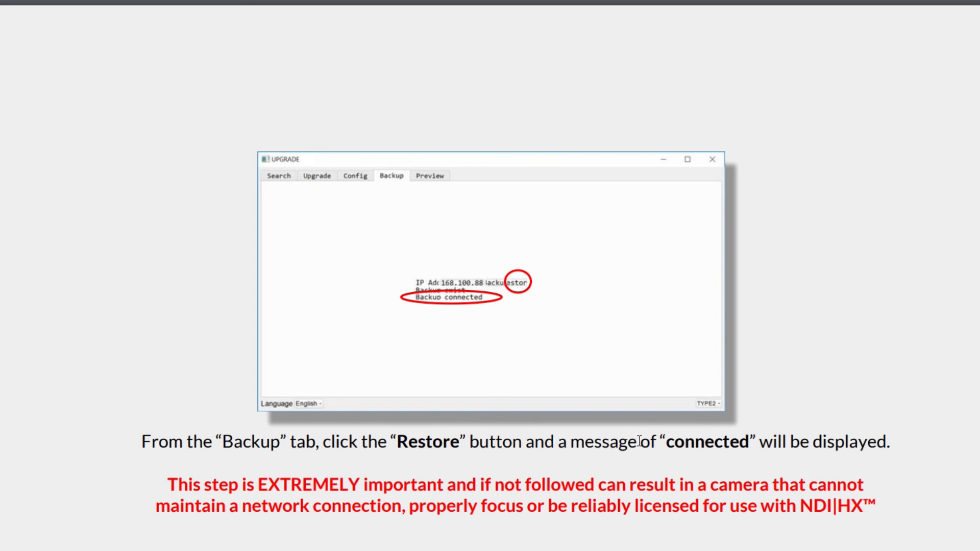
Highlight the warning about focus, network problems and licensing on the Backup Success slide
scroll(841, 454, down, 1)
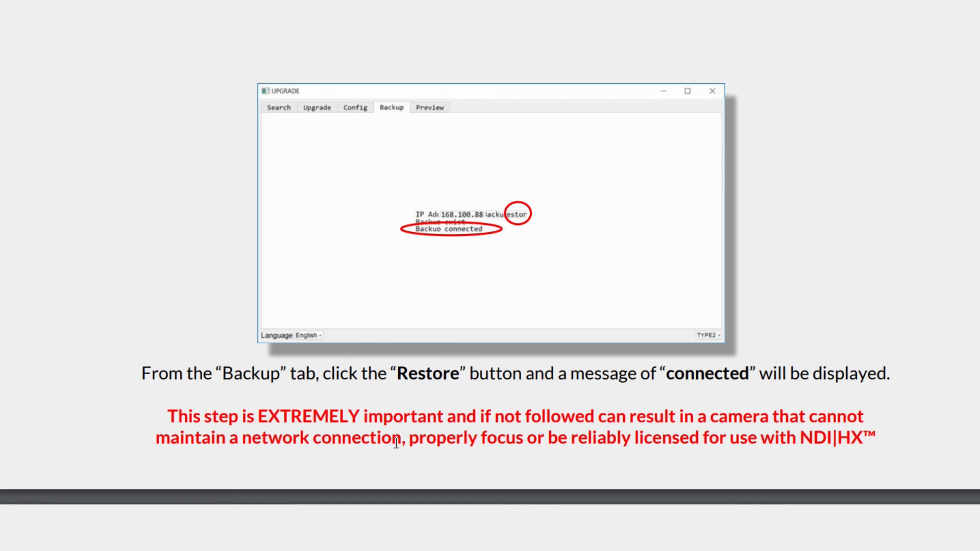
drag(407, 438, 777, 438)
click(815, 438)
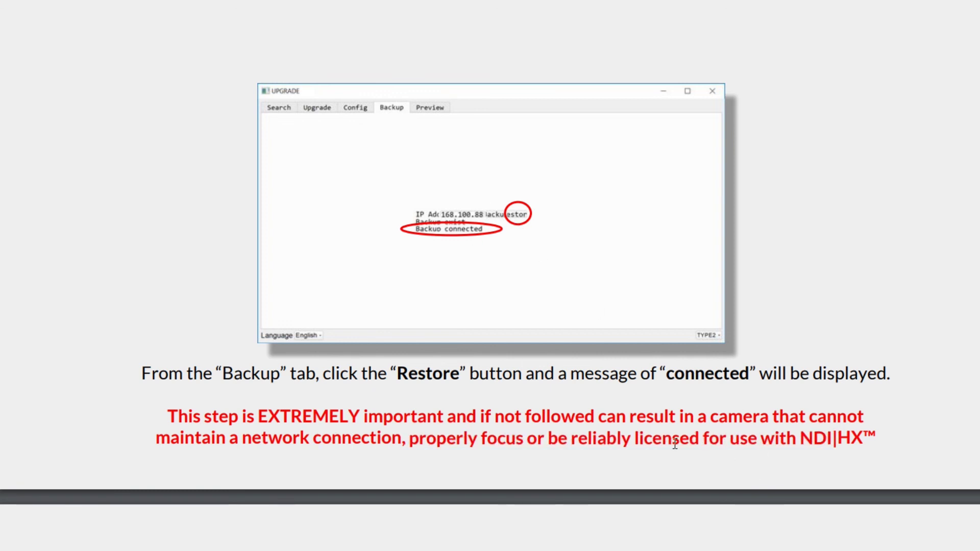
drag(643, 440, 720, 440)
click(904, 448)
Scroll on to the Search-tab slide showing the right-click Preview menu
scroll(513, 268, down, 7)
scroll(509, 278, down, 1)
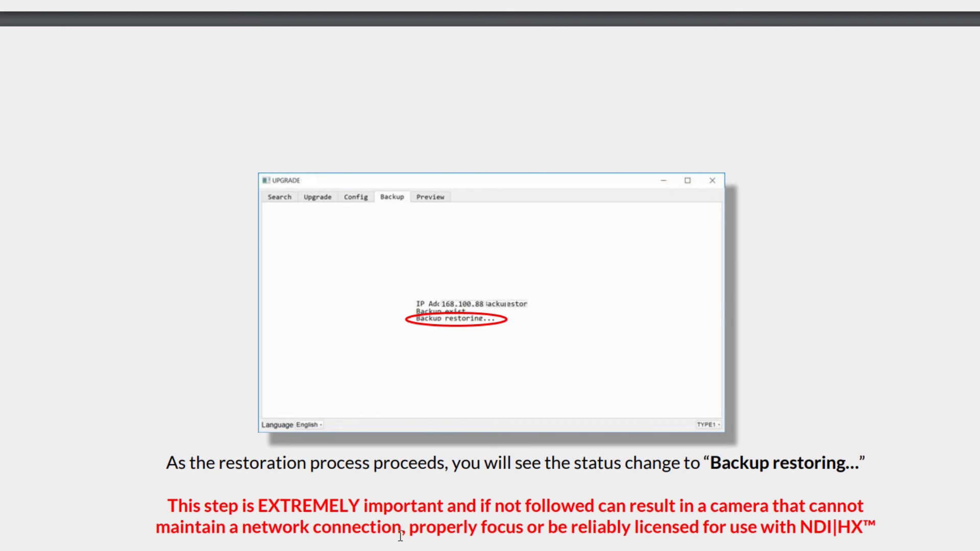
scroll(470, 417, down, 10)
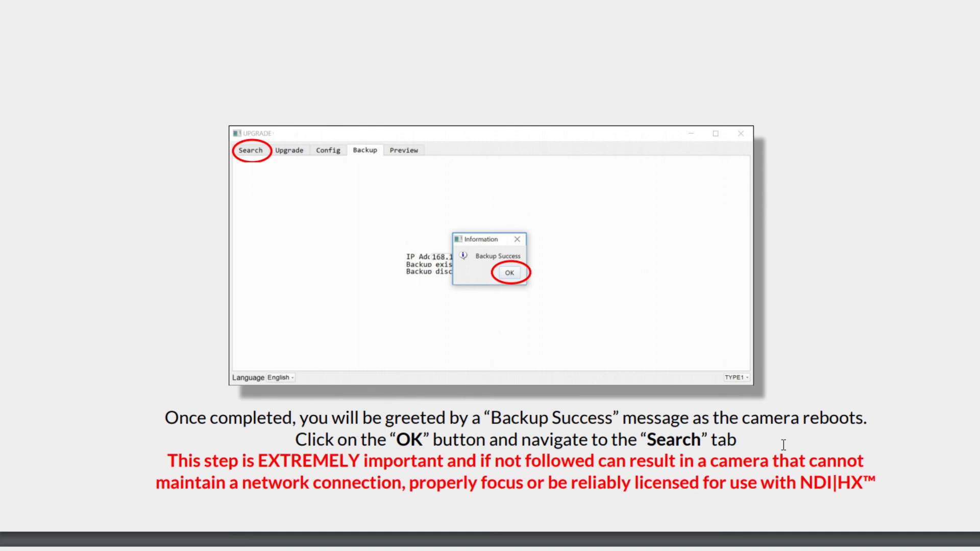
scroll(720, 432, down, 10)
scroll(737, 431, down, 2)
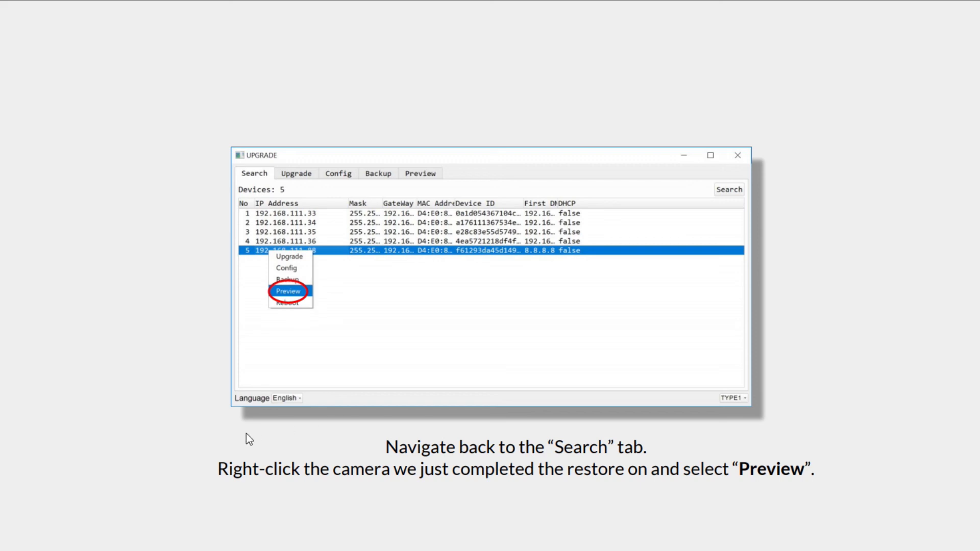
Scroll the guide down to the closing CONGRATULATIONS! slide with PTZOptics support contacts
scroll(431, 232, down, 15)
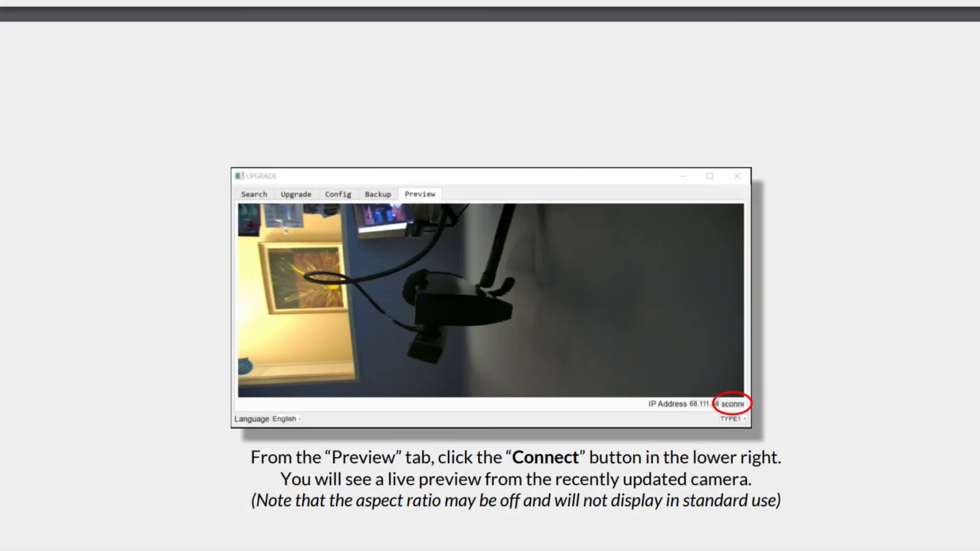
scroll(363, 262, down, 10)
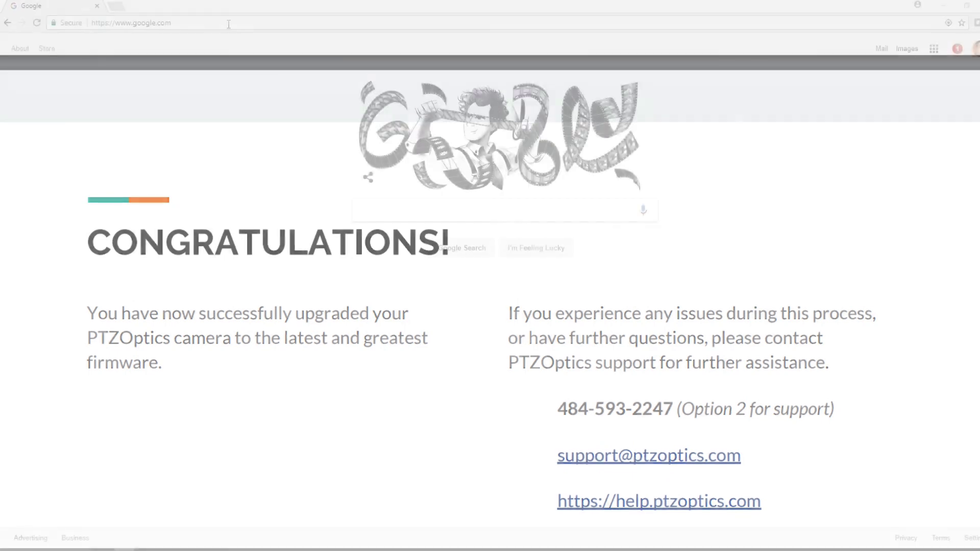
Go to newtek.com/ndihx/products/ to open the NewTek NDI|HX Driver page
click(227, 24)
text(https://www.newtek.com/ndihx/products/)
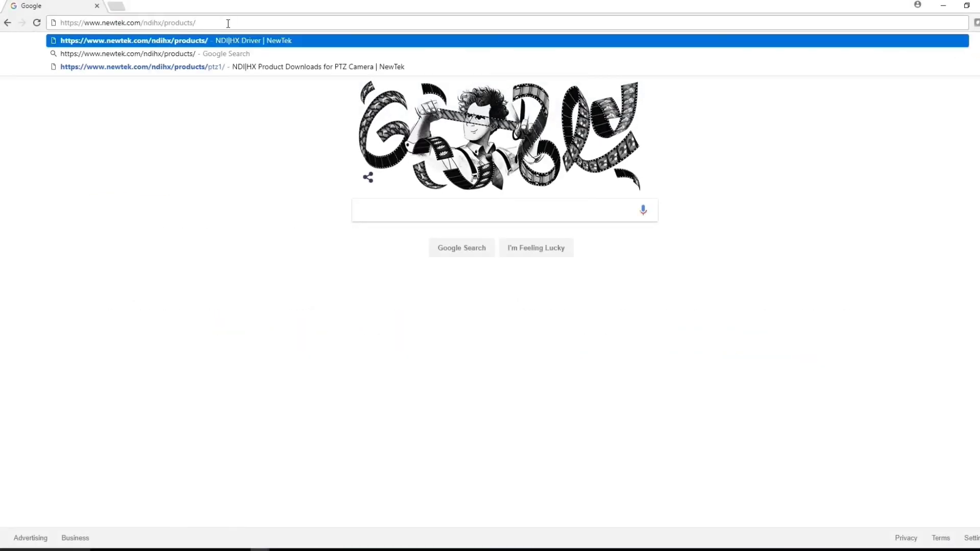
key(Return)
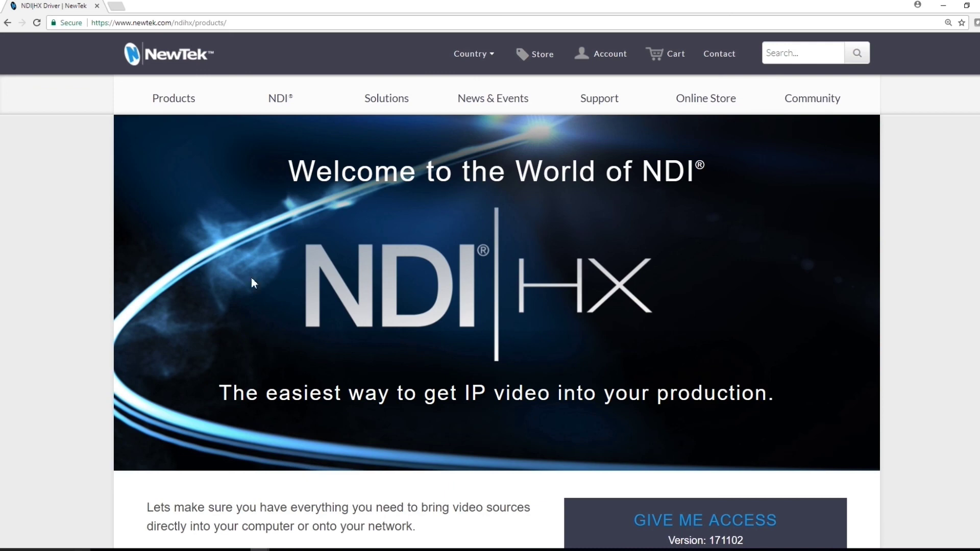
Scroll to the GIVE ME ACCESS form and enter the first name
scroll(418, 316, down, 5)
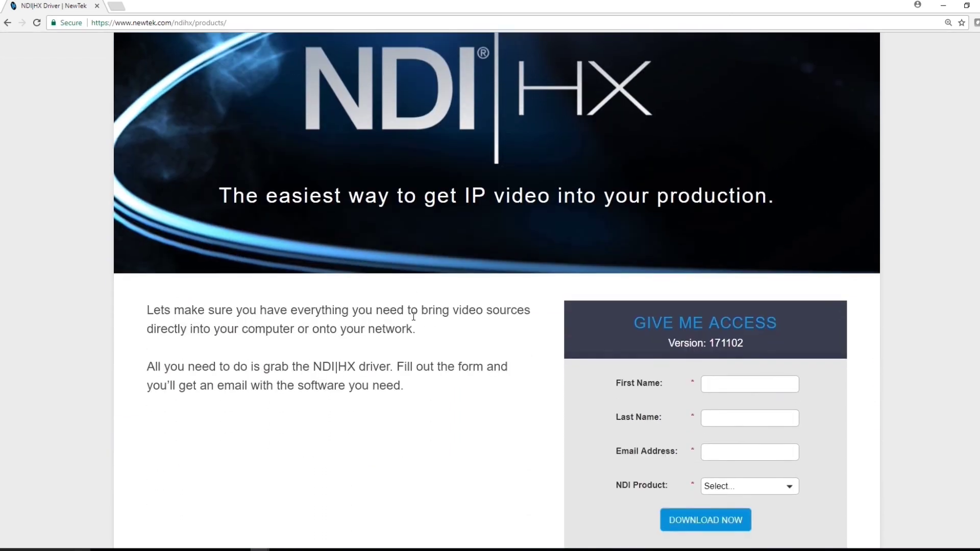
scroll(414, 316, down, 2)
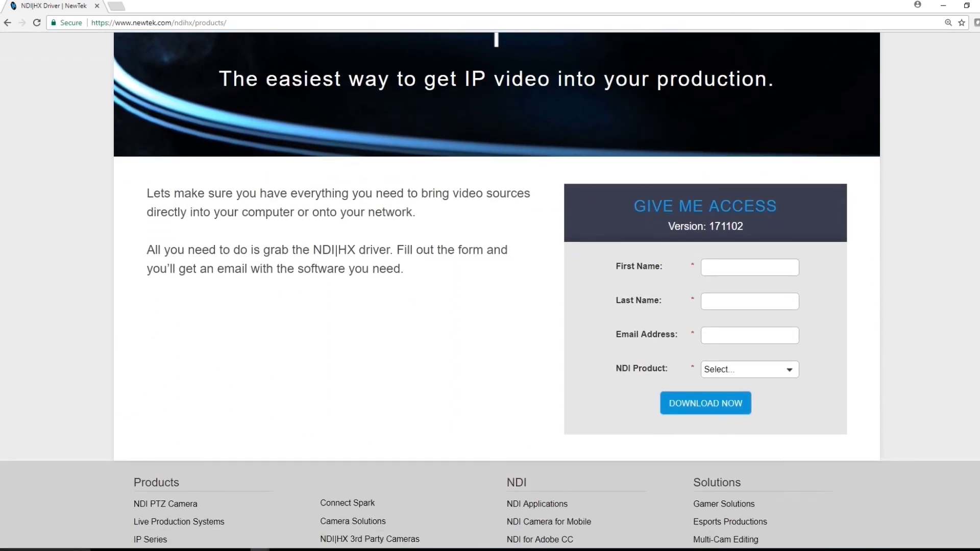
scroll(659, 398, up, 1)
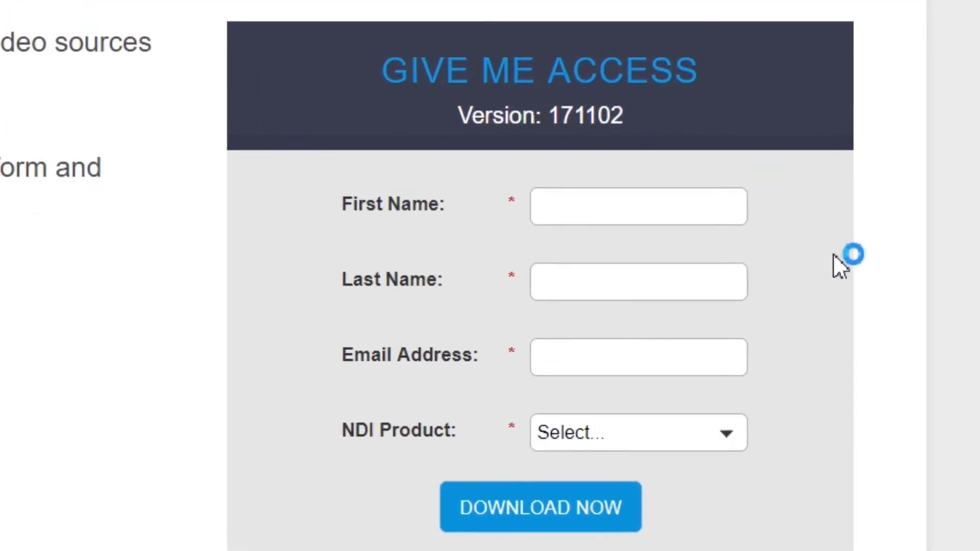
click(626, 211)
text(Paul)
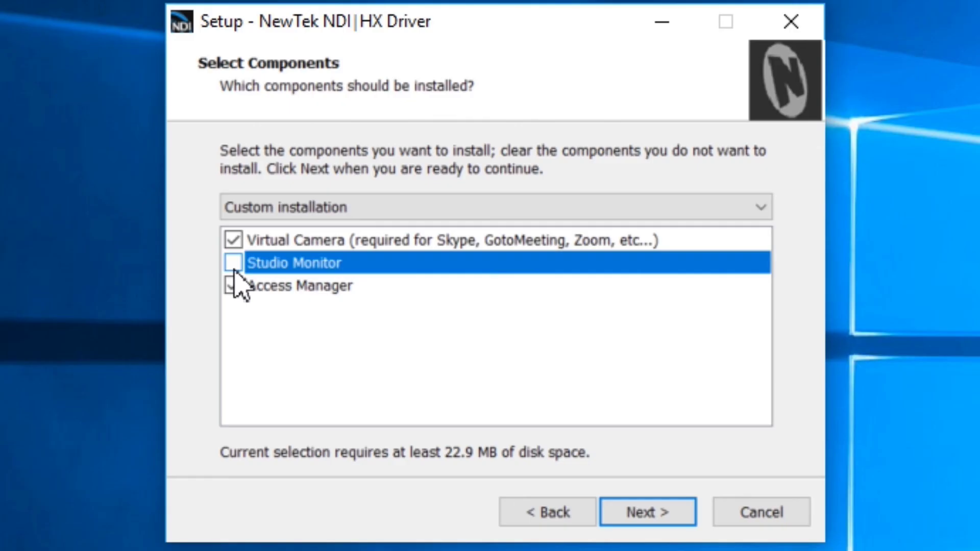
Choose Full installation with Studio Monitor included and continue to additional tasks
click(235, 266)
click(233, 242)
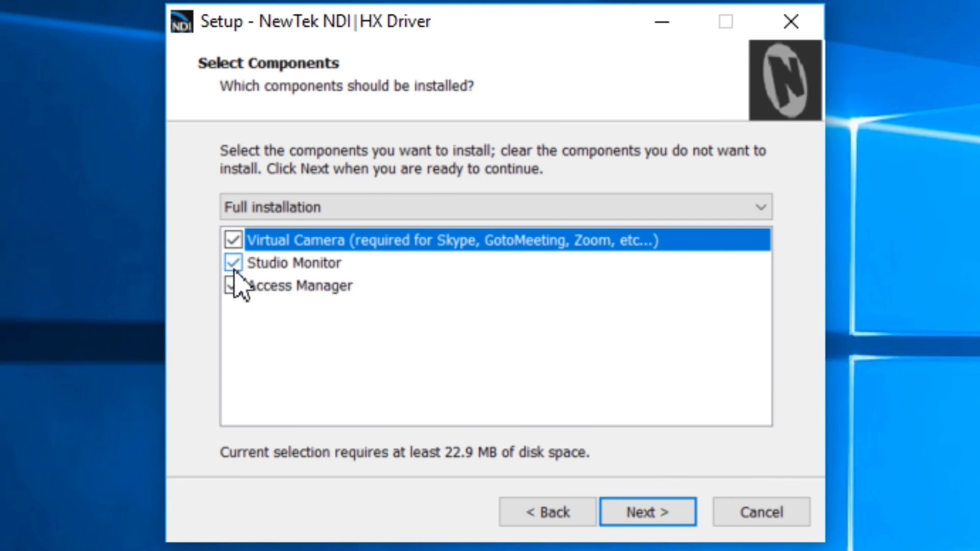
click(234, 269)
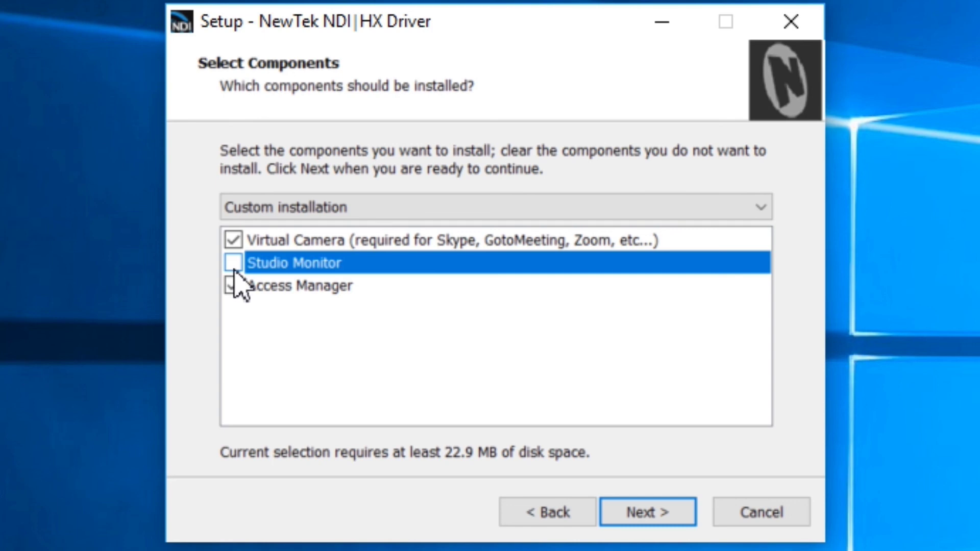
click(234, 266)
click(653, 513)
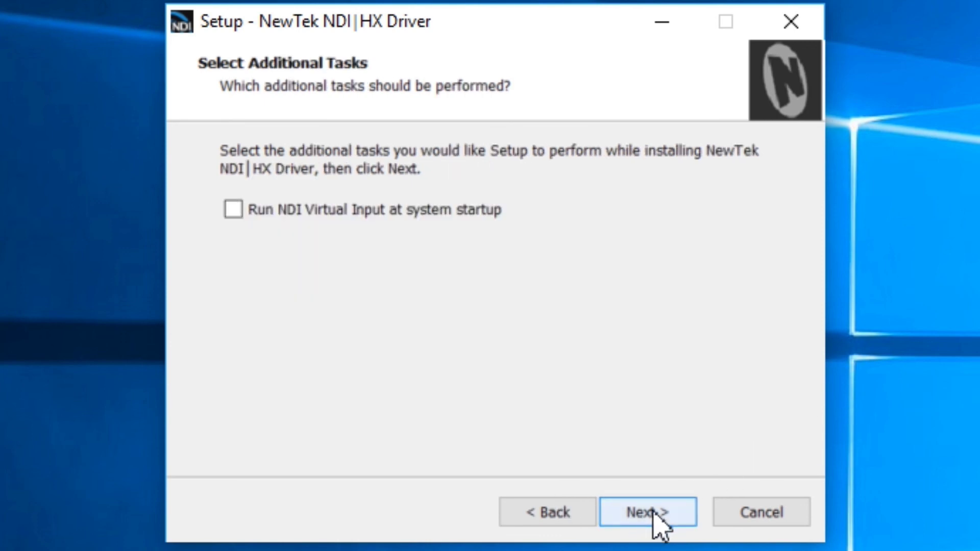
Leave Run NDI Virtual Input at startup unticked and advance to Ready to Install
click(419, 214)
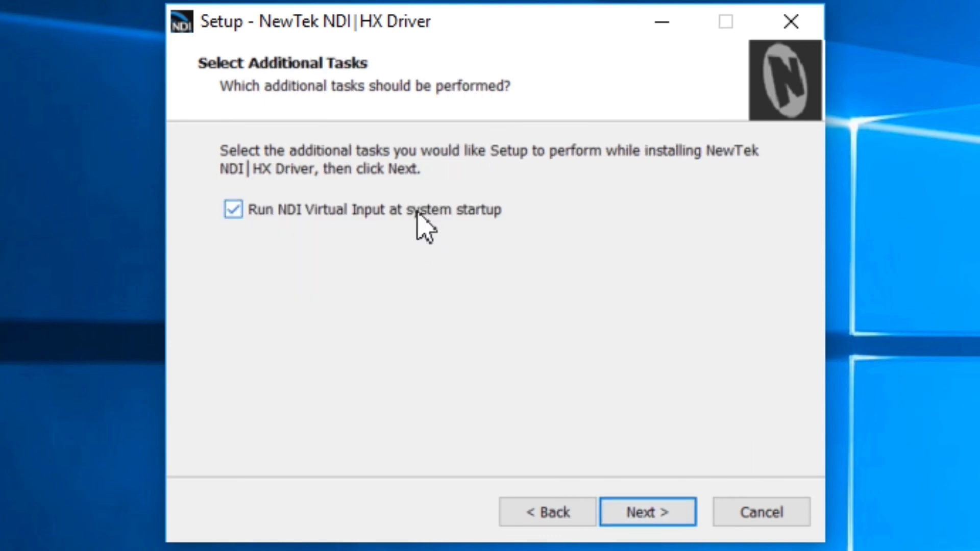
click(418, 214)
click(668, 516)
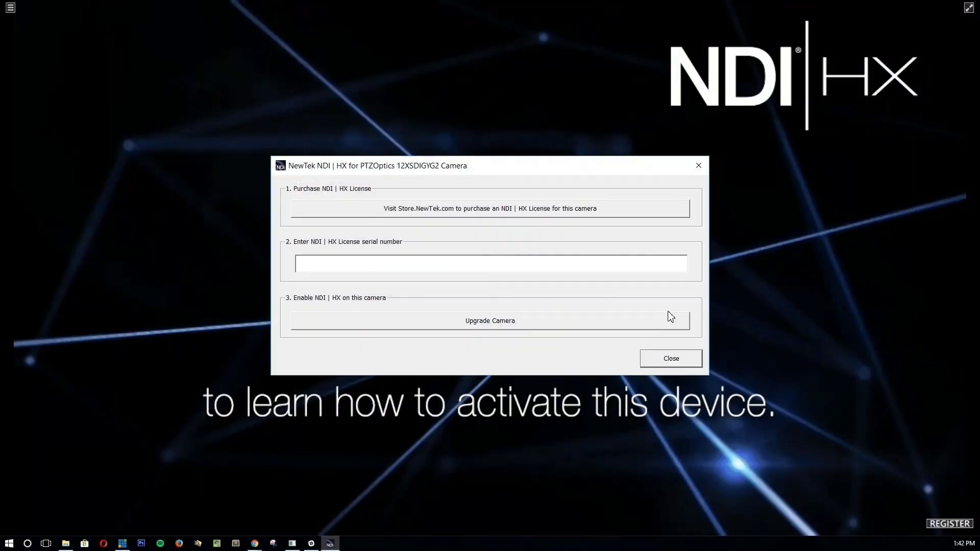
Paste the licence serial, upgrade the camera to NDI|HX, and confirm the Congratulations dialog
click(428, 258)
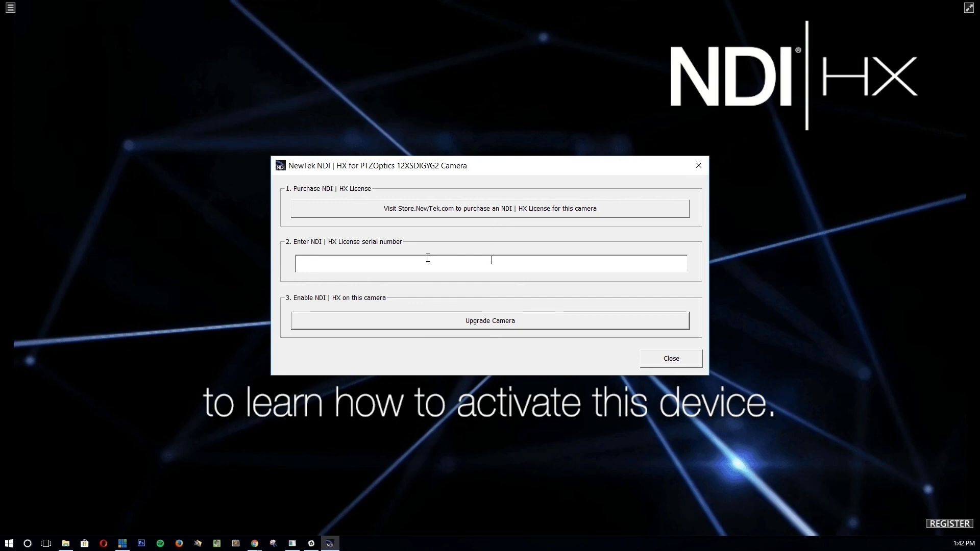
key(ctrl+v)
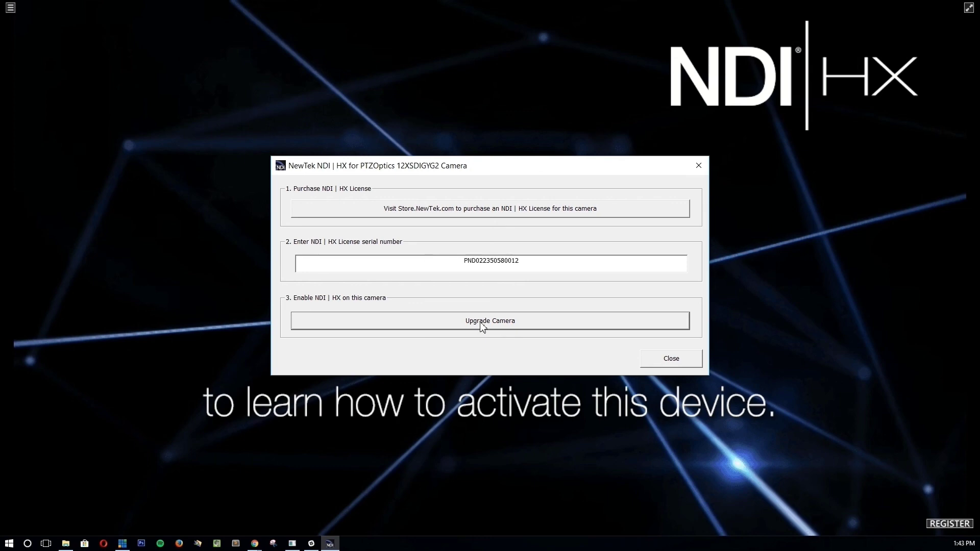
click(483, 326)
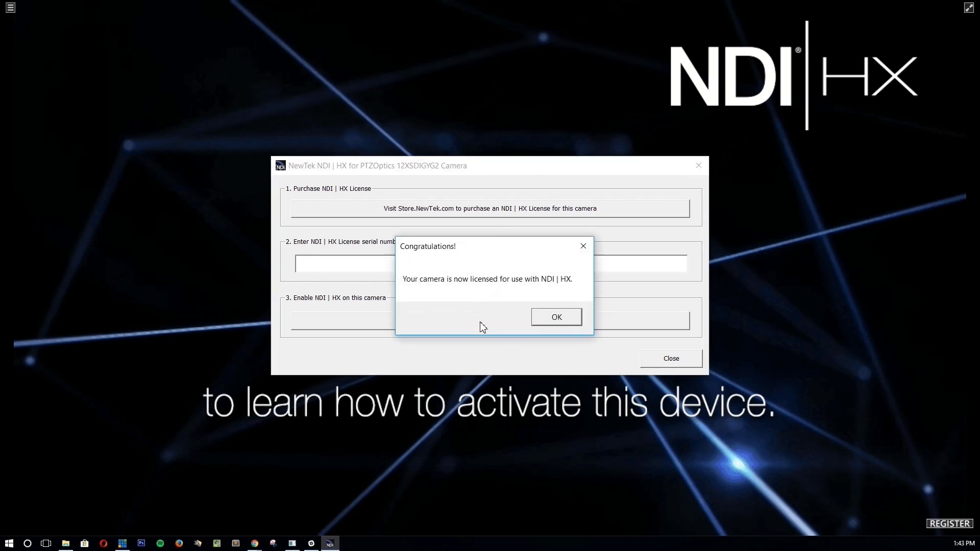
click(554, 319)
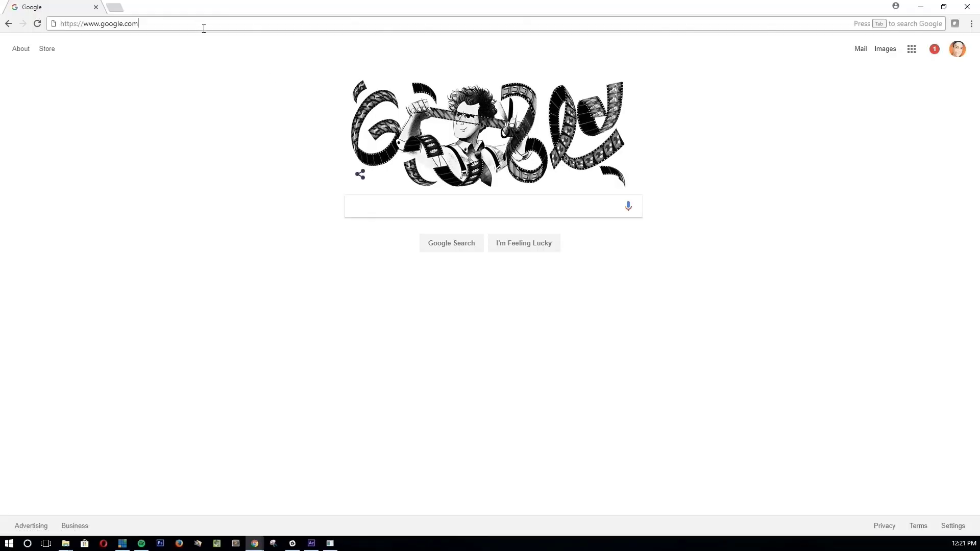
Load the camera's web interface at 192.168.1.67
click(206, 28)
text(192.168.1.10)
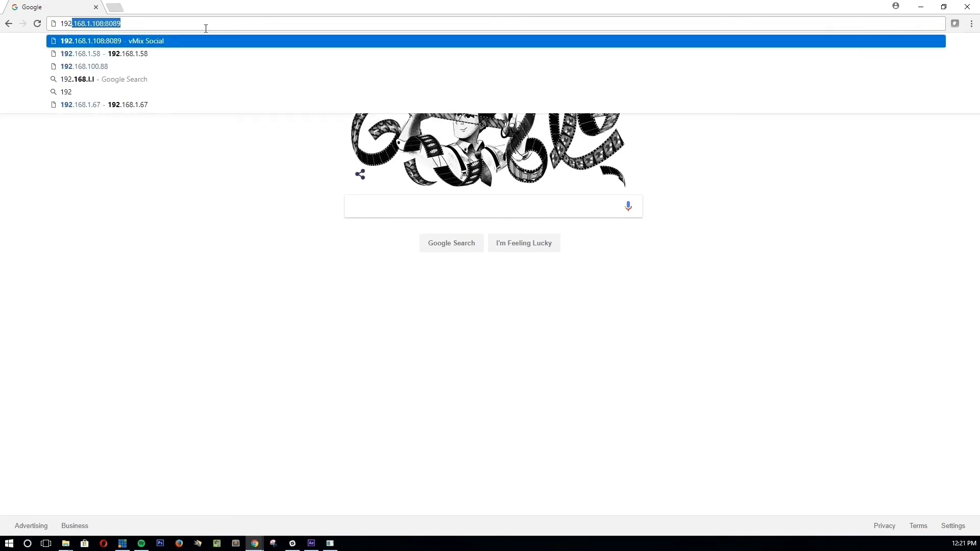
key(BackSpace)
key(BackSpace)
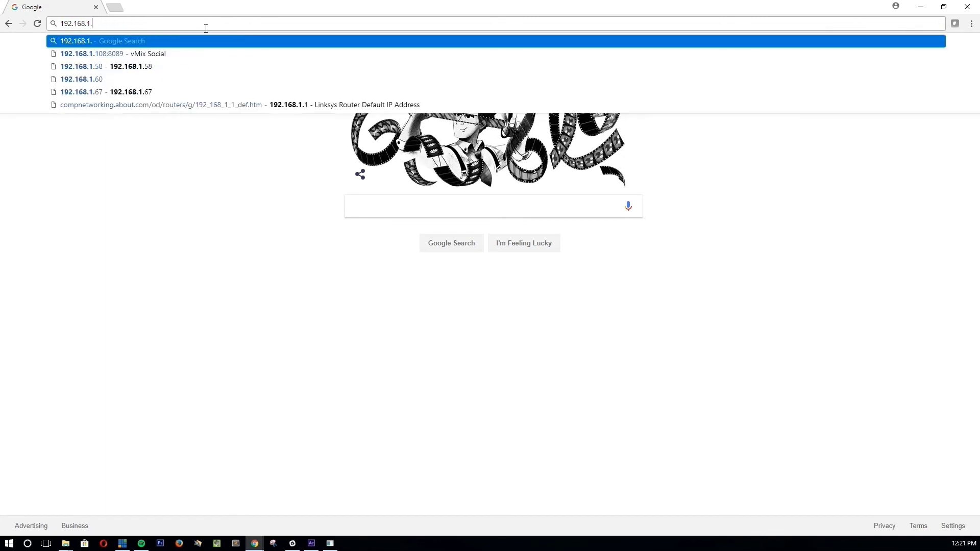
text(67)
key(Return)
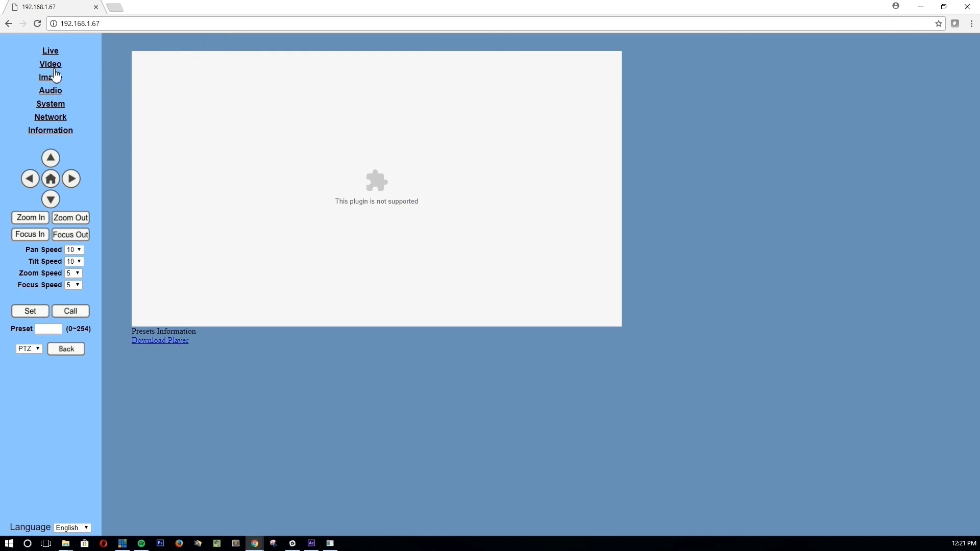
Set NDI Mode to High on the camera's Video settings page
click(53, 65)
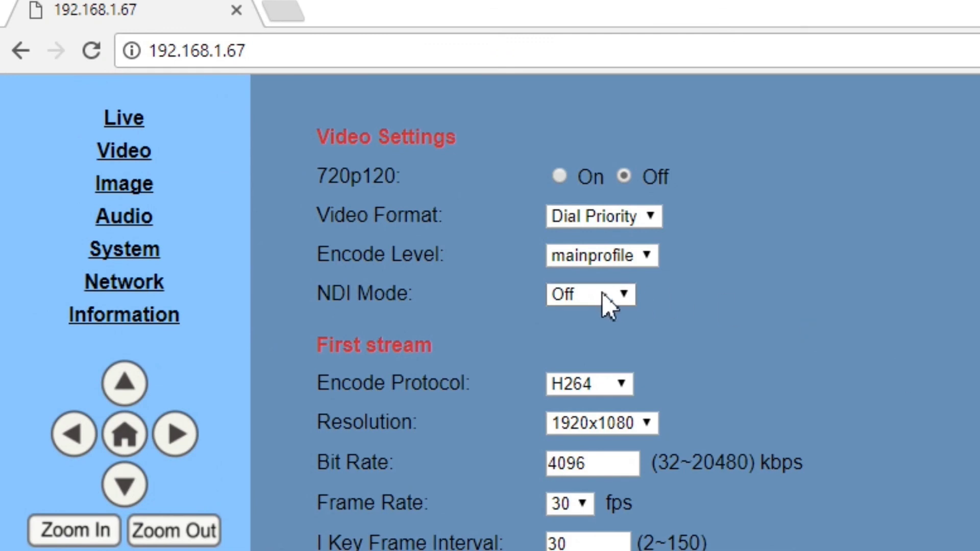
click(609, 303)
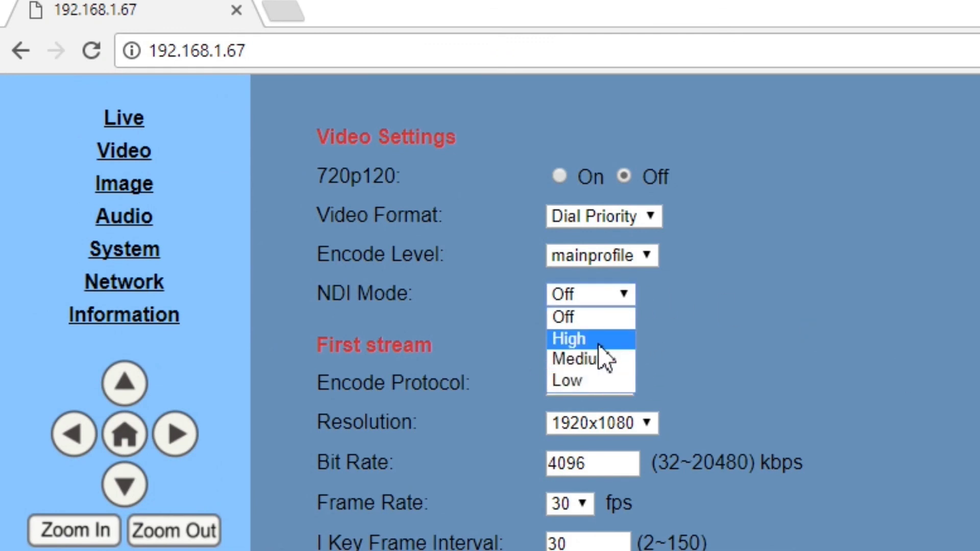
click(592, 339)
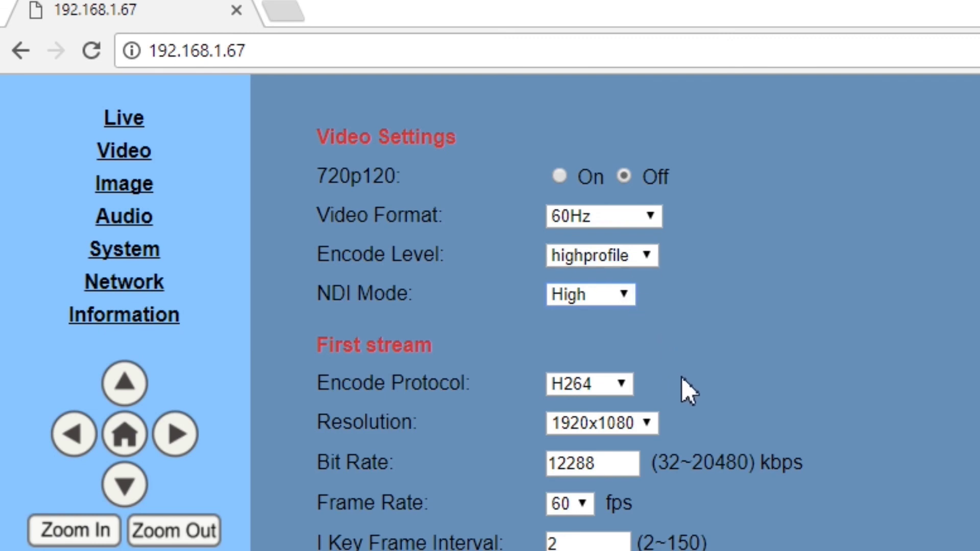